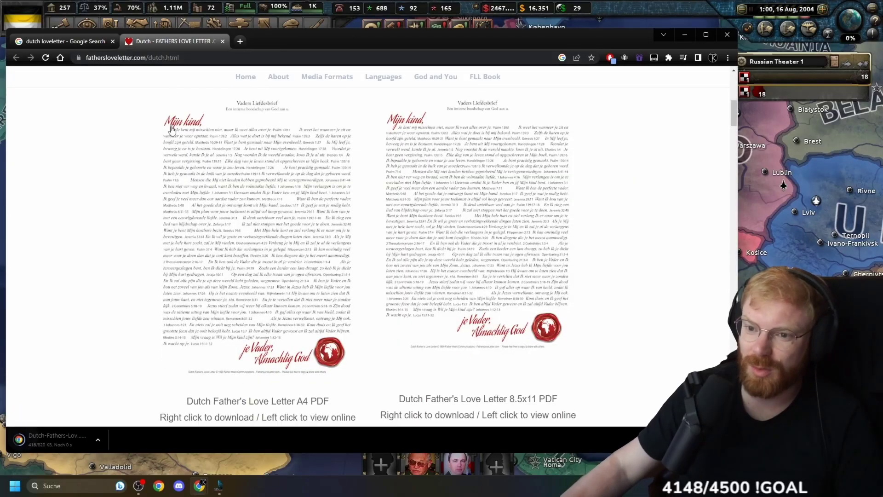
Open the downloaded Dutch-Fathers-Love-Letter A4 PDF from the download bar in a new tab.
{"action": "left_click", "coordinate": [55, 440]}
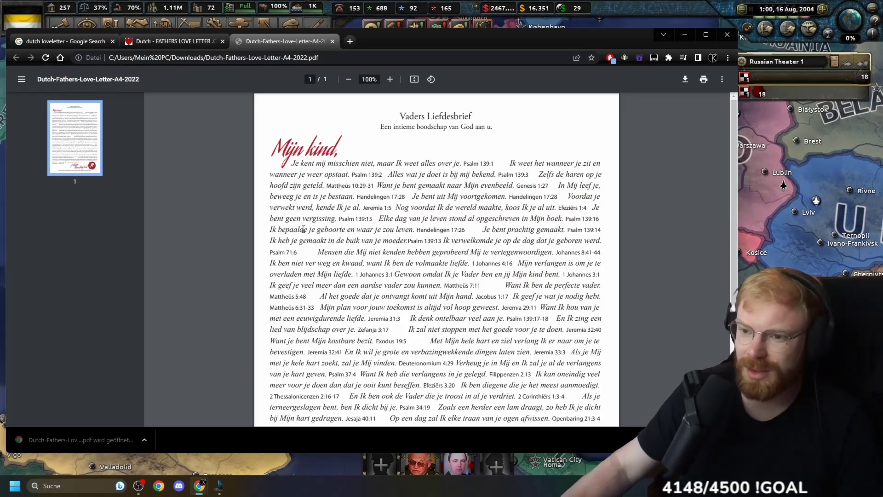
Close the Fathers Love Letter and search results tabs, then close Chrome.
{"action": "left_click", "coordinate": [222, 41]}
{"action": "left_click", "coordinate": [113, 41]}
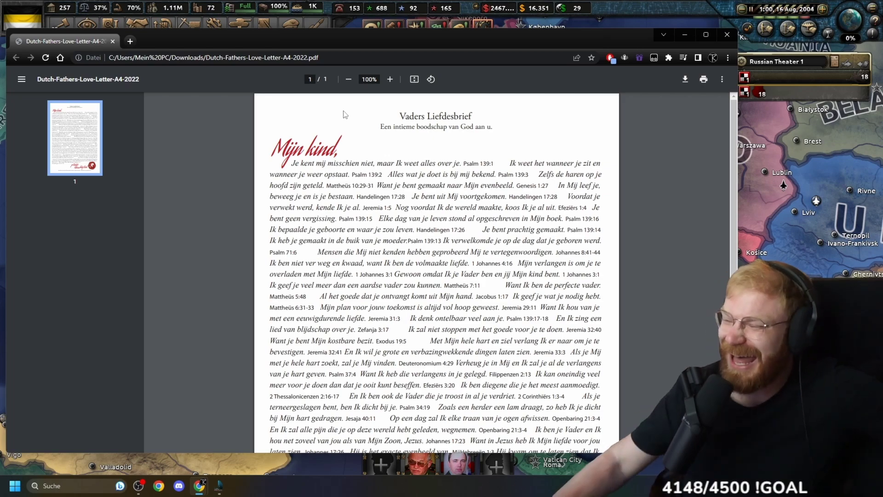
{"action": "left_click", "coordinate": [727, 35]}
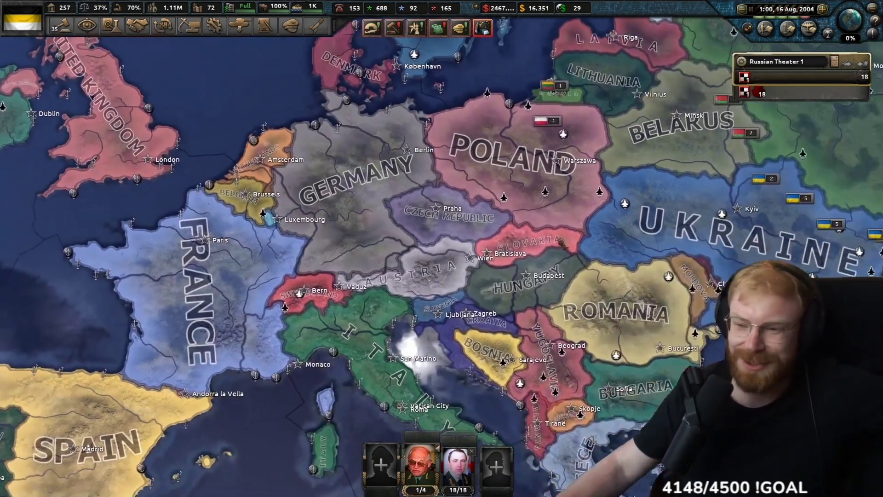
Open Germany's diplomacy details on the Hearts of Iron IV map and pan east.
{"action": "left_click", "coordinate": [359, 166]}
{"action": "key", "text": "Escape"}
{"action": "left_click_drag", "start_coordinate": [621, 235], "coordinate": [345, 235]}
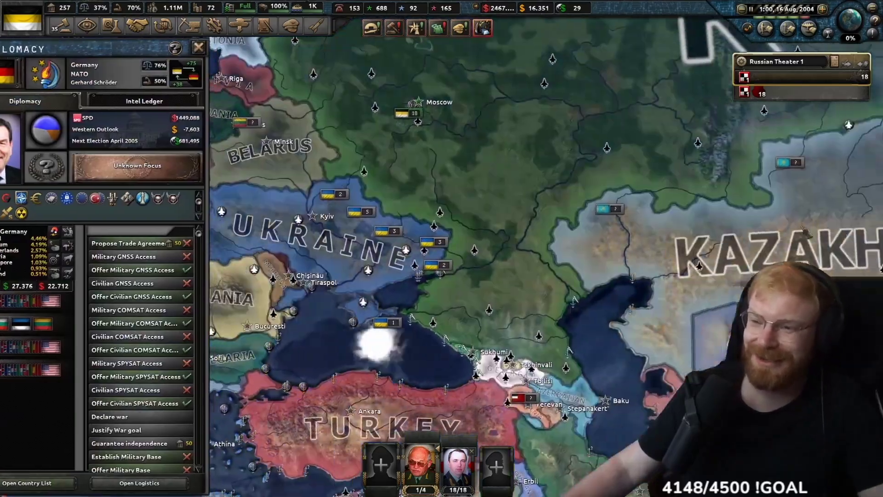